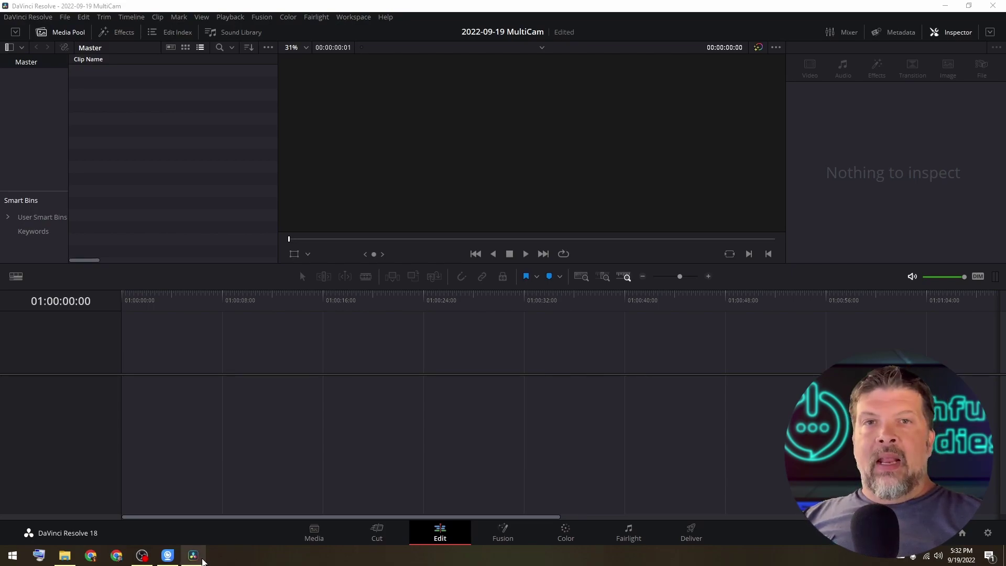
Step: Check the size and length of the front-camera MKV and GOPR0011.MP4 in Explorer
{"action": "mouse_move", "coordinate": [206, 560]}
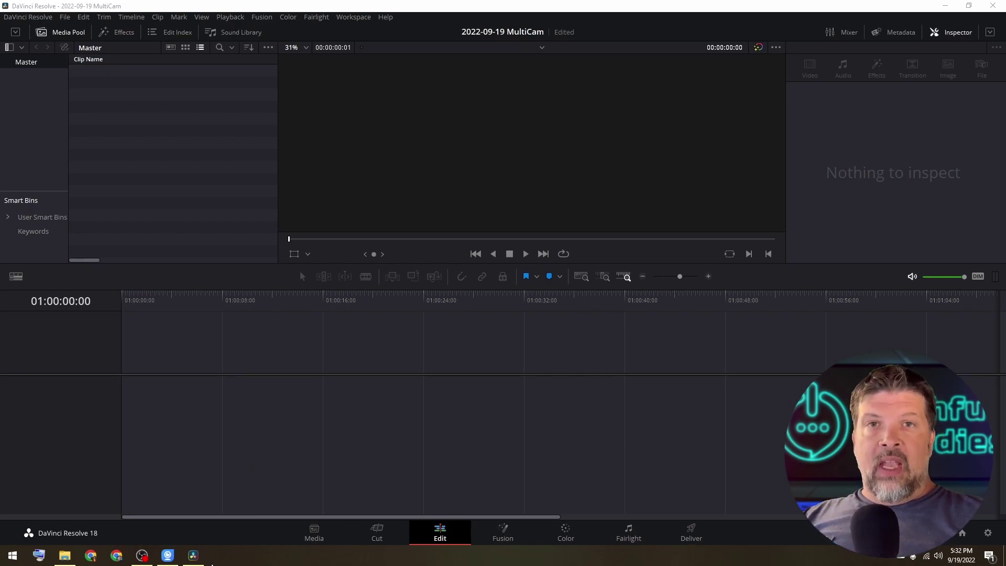
{"action": "left_click", "coordinate": [64, 555]}
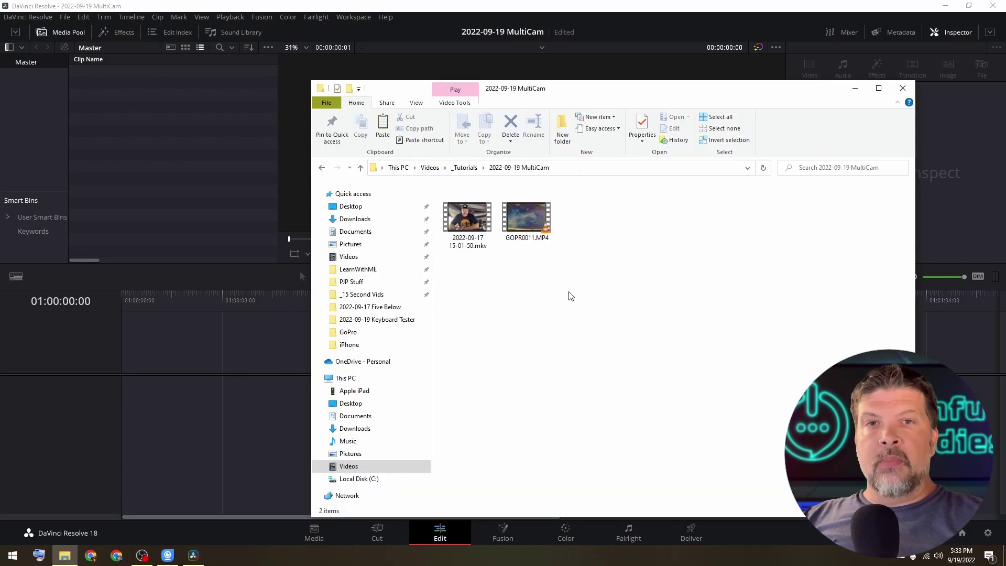
{"action": "left_click", "coordinate": [477, 236]}
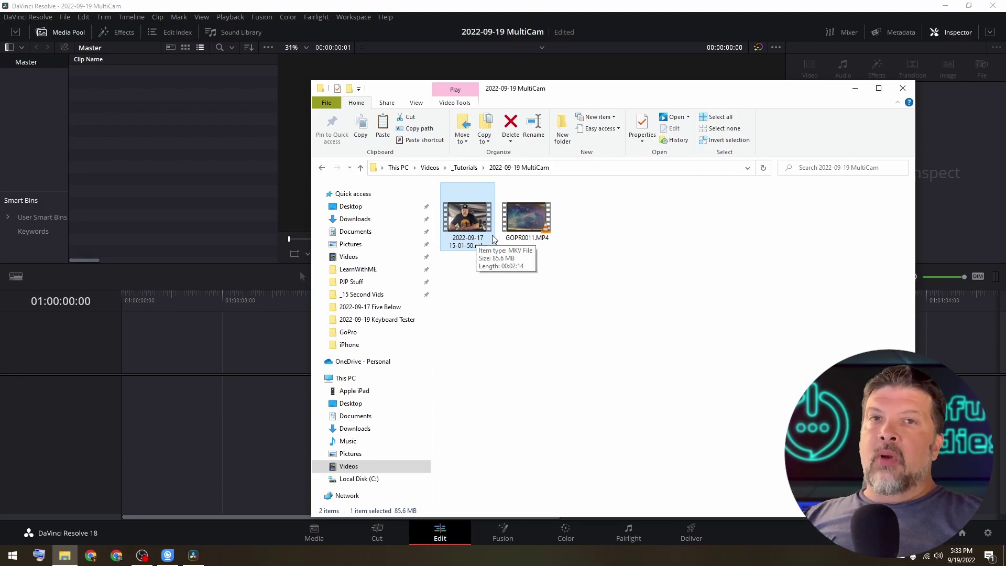
{"action": "left_click", "coordinate": [540, 234]}
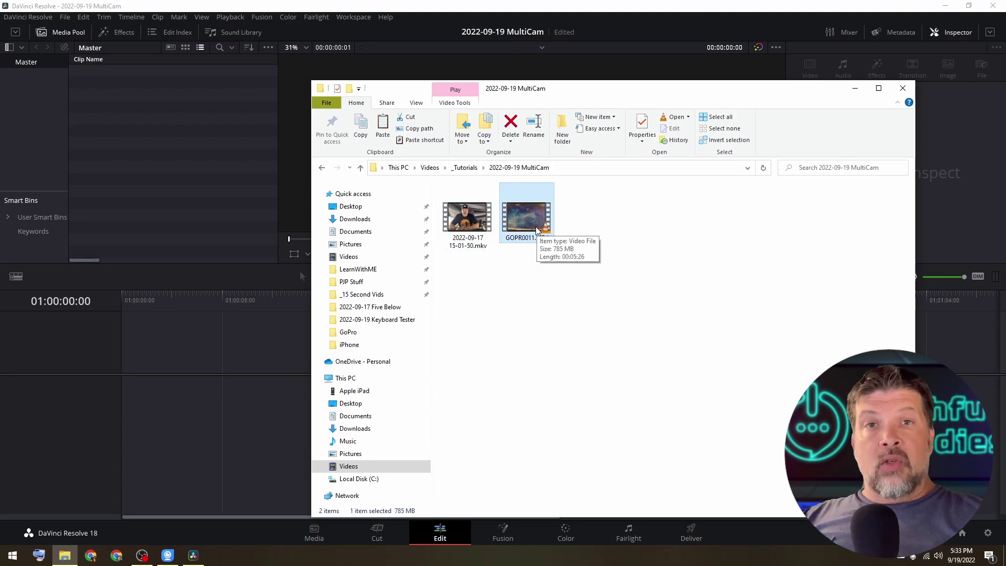
{"action": "key", "text": "alt+Tab"}
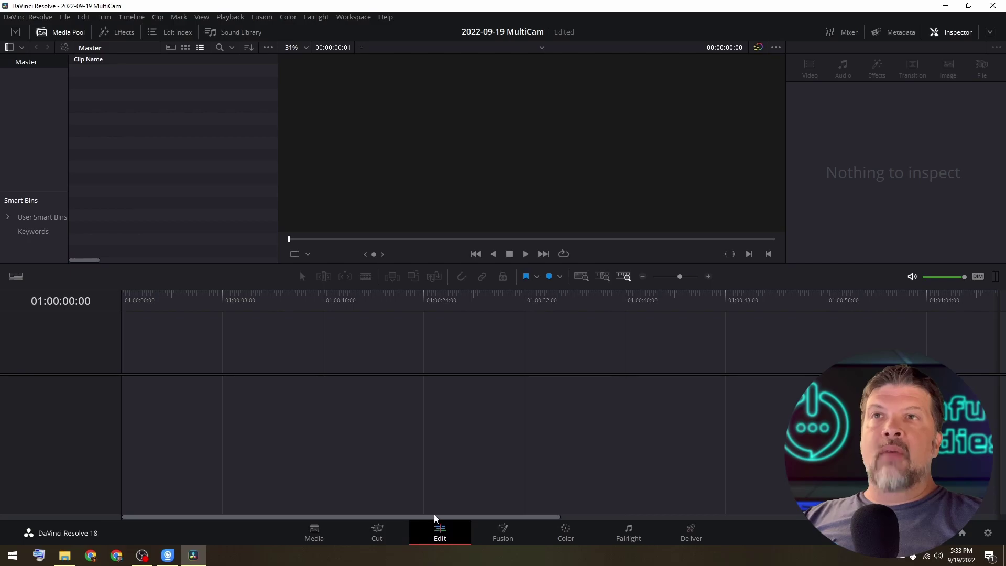
Step: Import both camera files into Media Storage and the Media Pool, then select both clips
{"action": "left_click", "coordinate": [324, 537]}
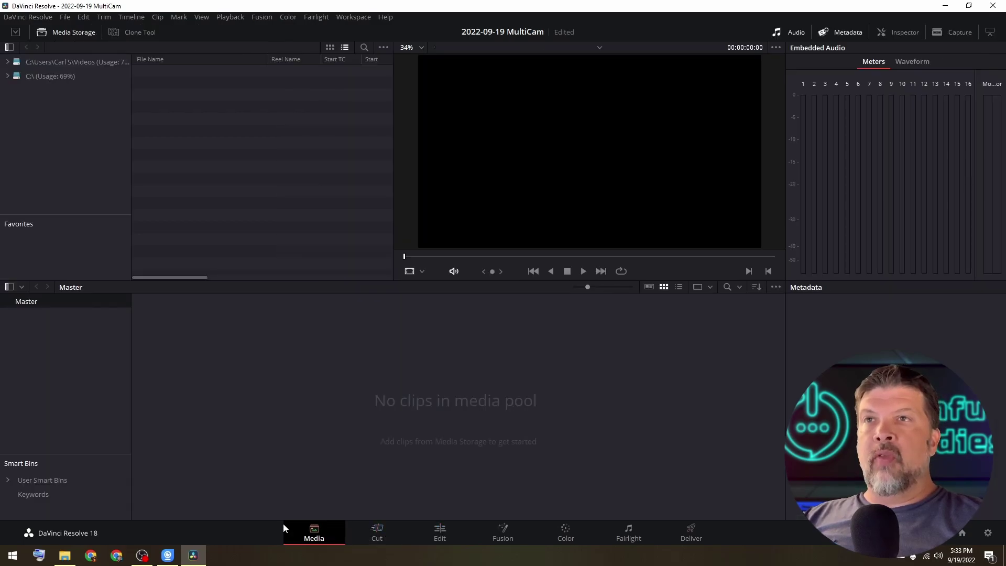
{"action": "left_click", "coordinate": [66, 557]}
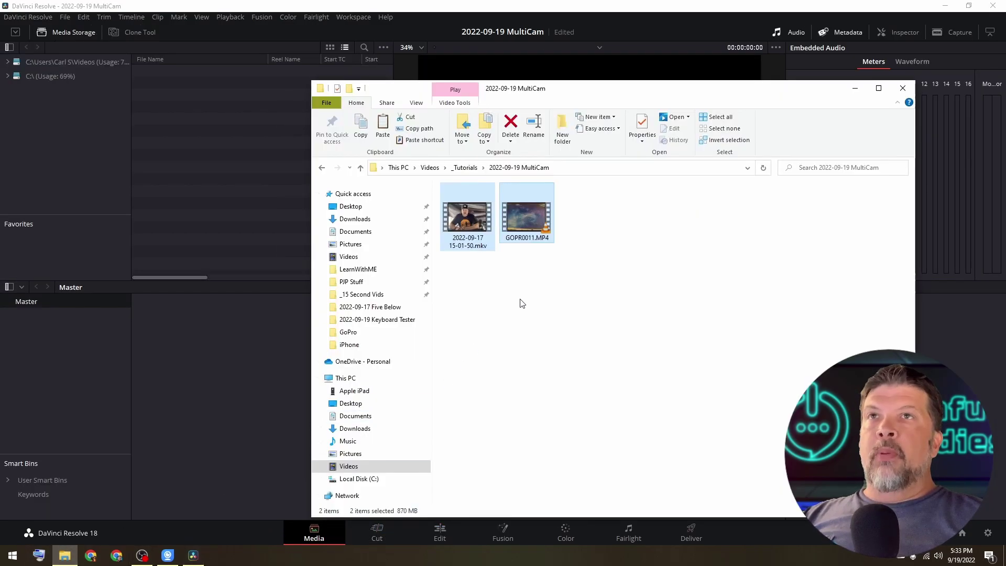
{"action": "left_click_drag", "start_coordinate": [527, 225], "coordinate": [208, 151]}
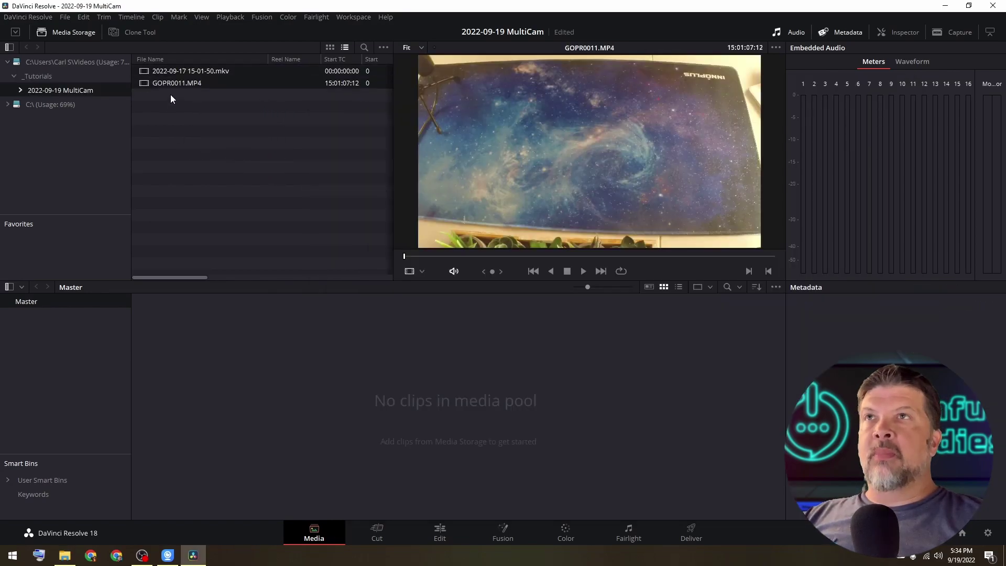
{"action": "left_click_drag", "start_coordinate": [171, 84], "coordinate": [221, 327]}
{"action": "key", "text": "Return"}
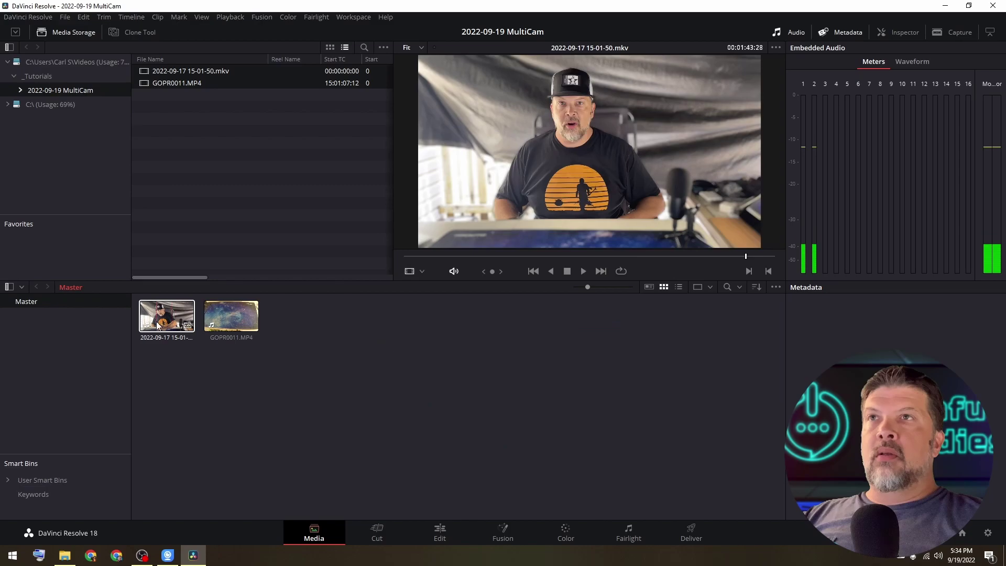
{"action": "left_click", "coordinate": [229, 320]}
{"action": "left_click", "coordinate": [184, 322], "text": "ctrl"}
Step: Create a multicam clip named Multicam from both clips, with Angle Sync Sound and Angle Name Clip Name
{"action": "right_click", "coordinate": [220, 318]}
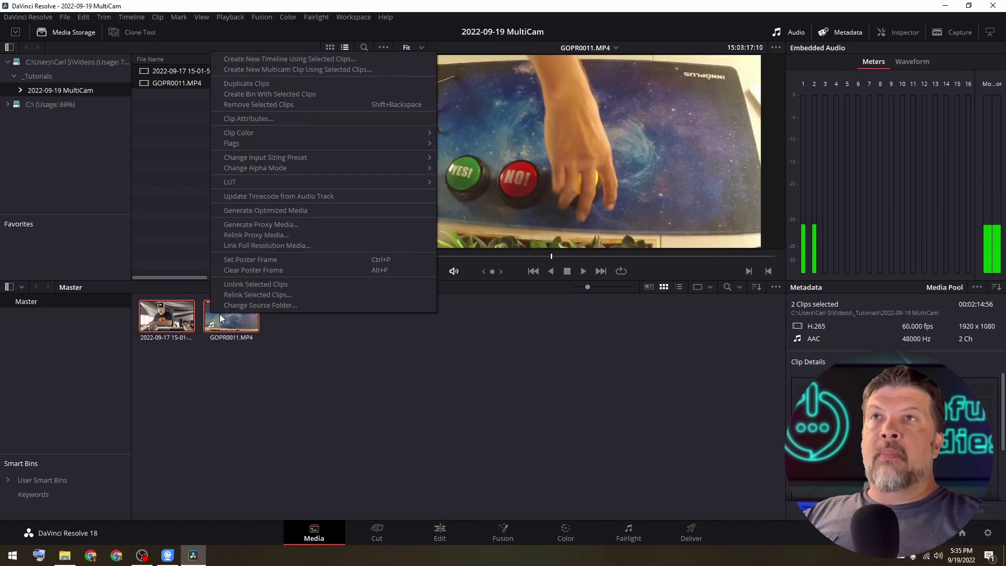
{"action": "left_click", "coordinate": [279, 70]}
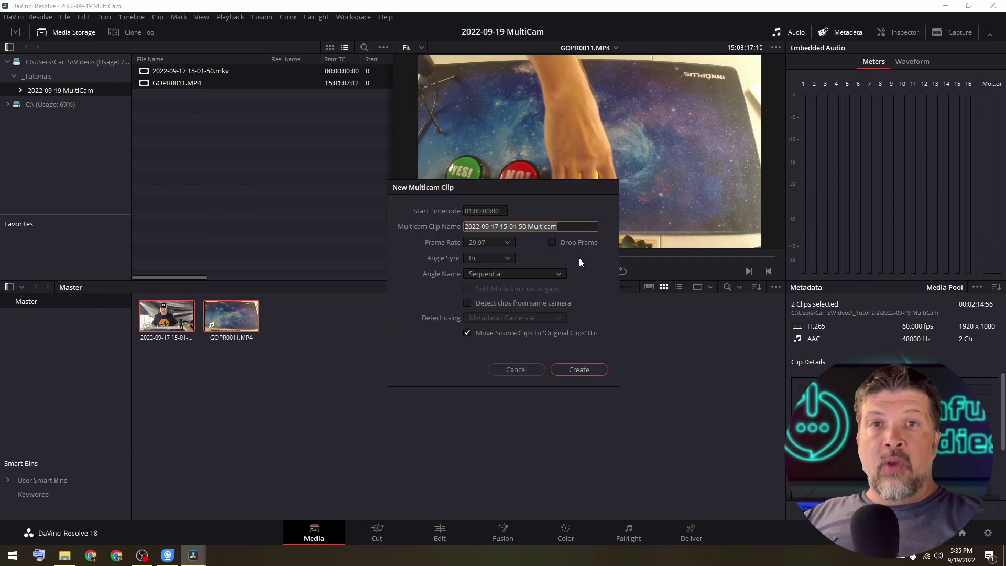
{"action": "left_click_drag", "start_coordinate": [559, 226], "coordinate": [433, 225]}
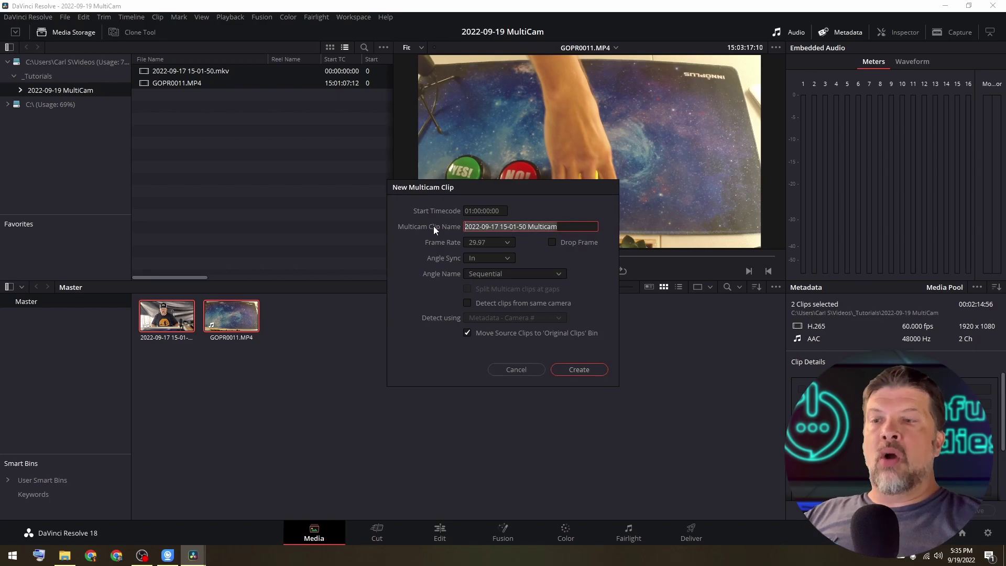
{"action": "key", "text": "BackSpace"}
{"action": "type", "text": "Multicam"}
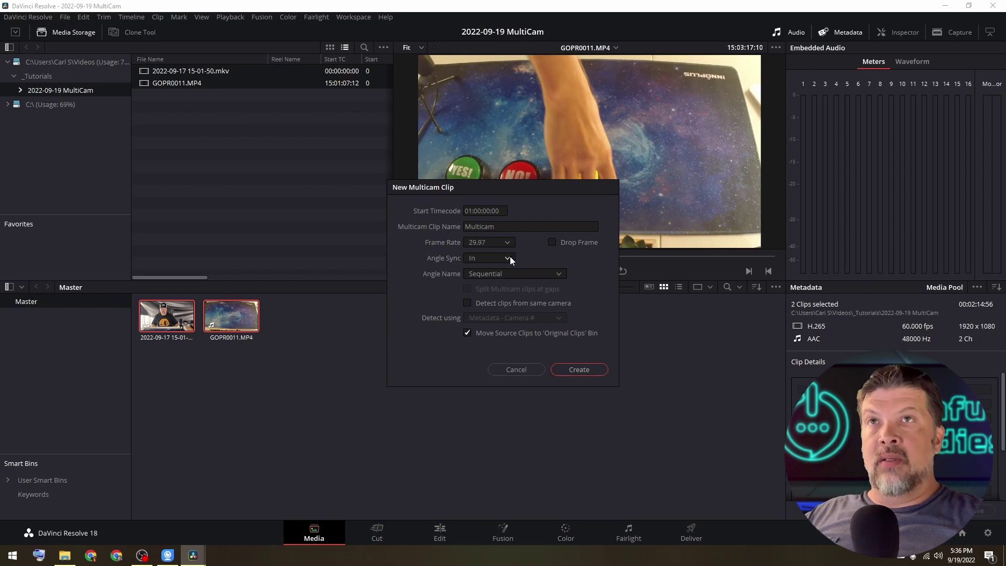
{"action": "left_click", "coordinate": [511, 257]}
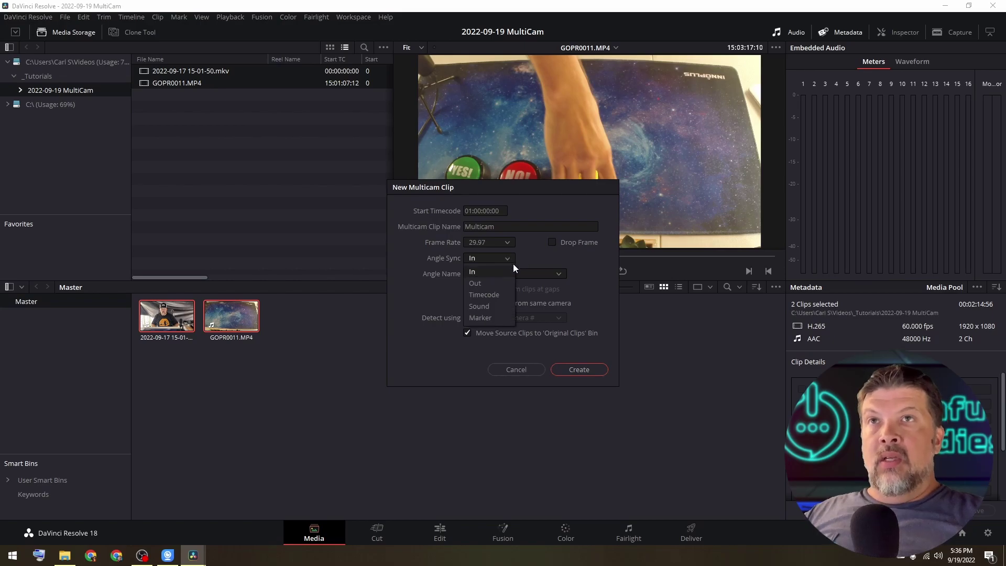
{"action": "left_click", "coordinate": [500, 303]}
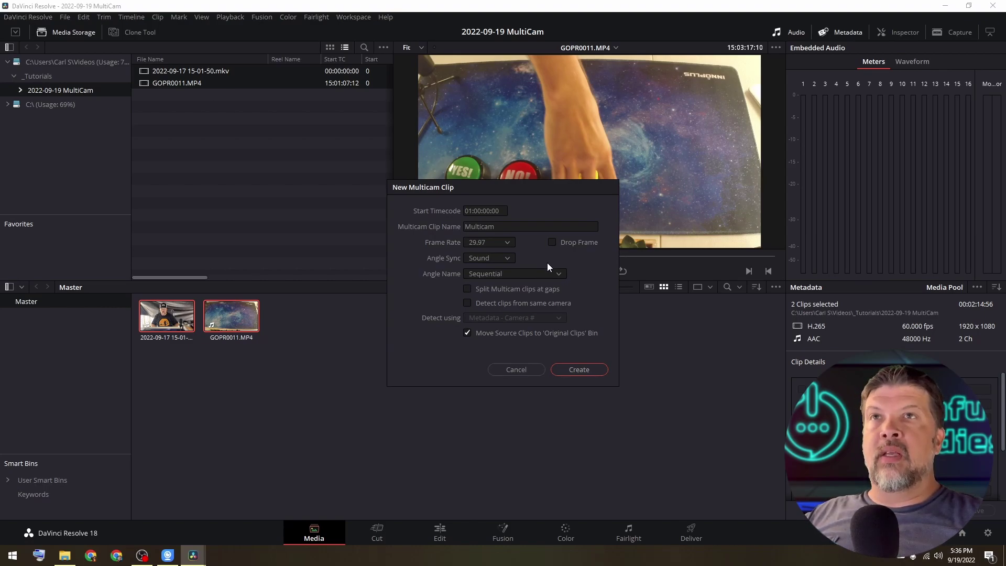
{"action": "left_click", "coordinate": [529, 275]}
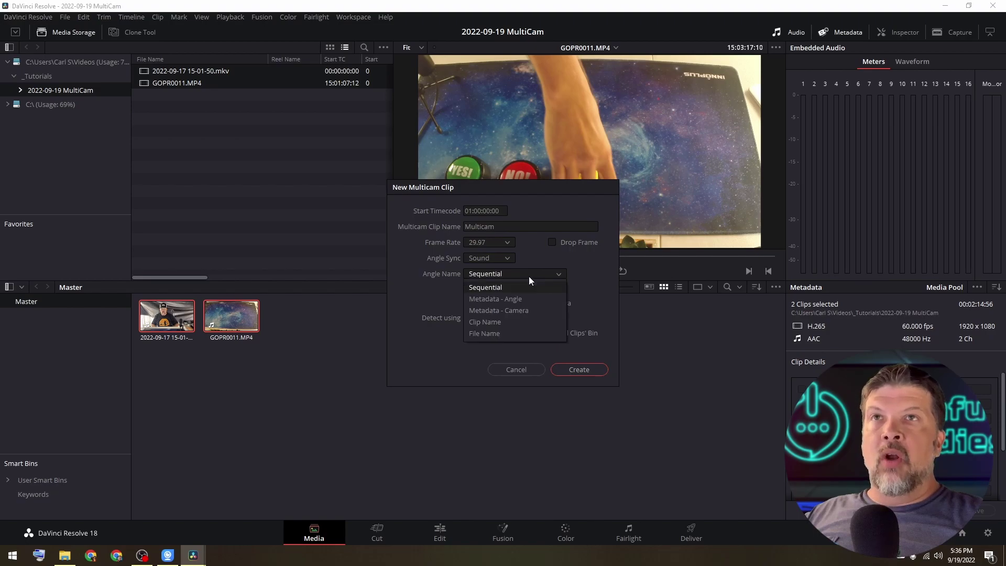
{"action": "left_click", "coordinate": [520, 320]}
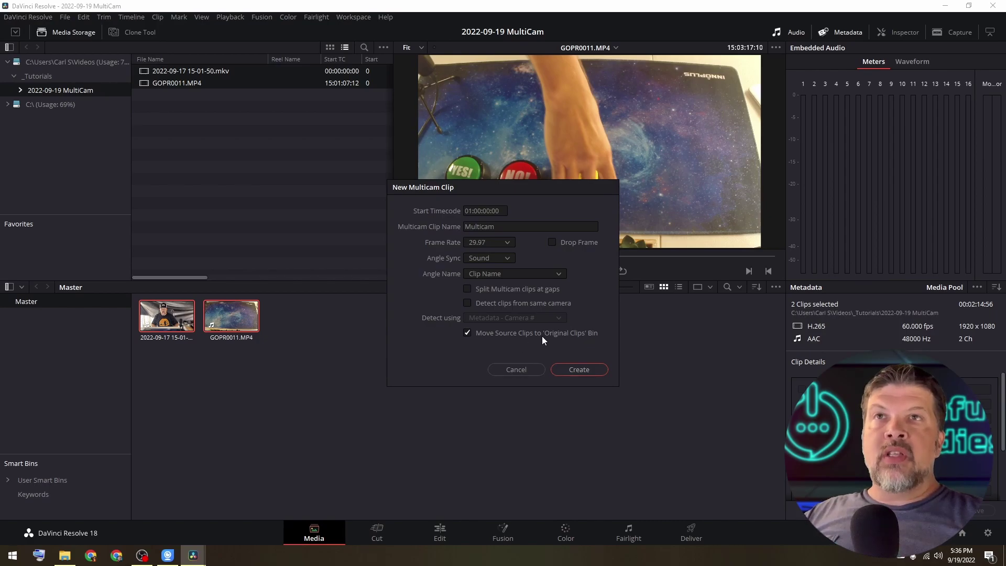
{"action": "left_click", "coordinate": [574, 369]}
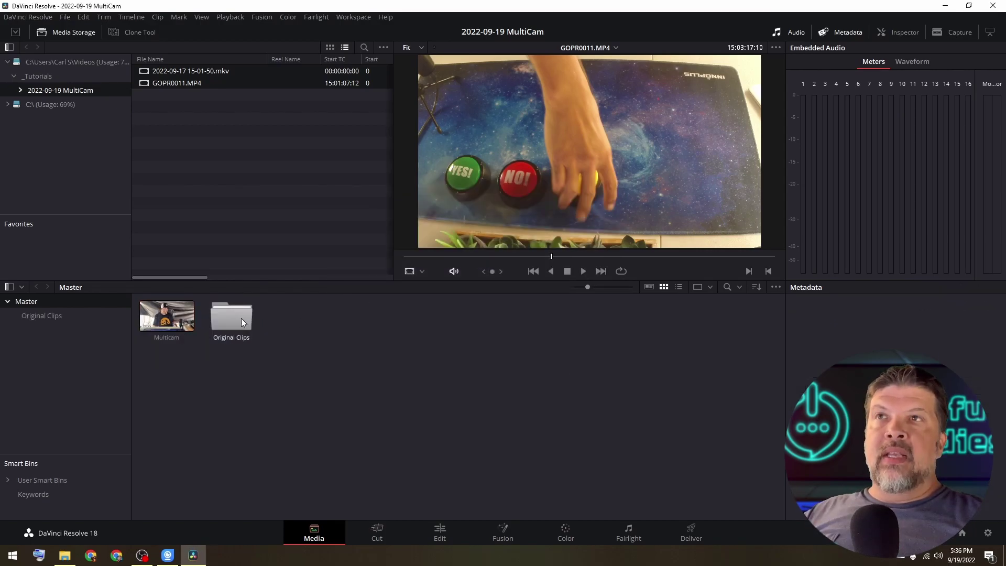
Step: Look inside the Original Clips bin, then open the Edit page with the Master bin selected
{"action": "double_click", "coordinate": [241, 320]}
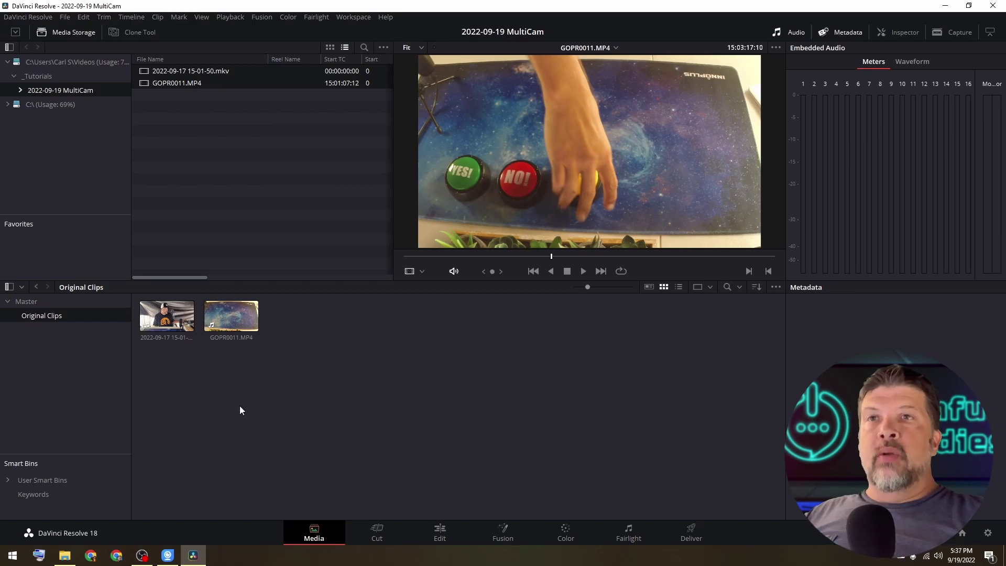
{"action": "left_click", "coordinate": [439, 529]}
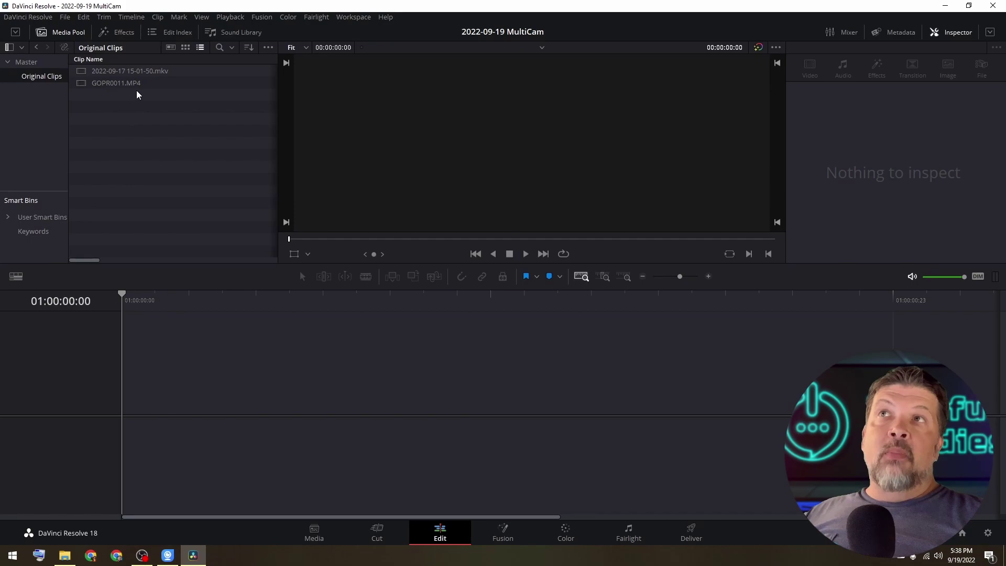
{"action": "left_click", "coordinate": [38, 68]}
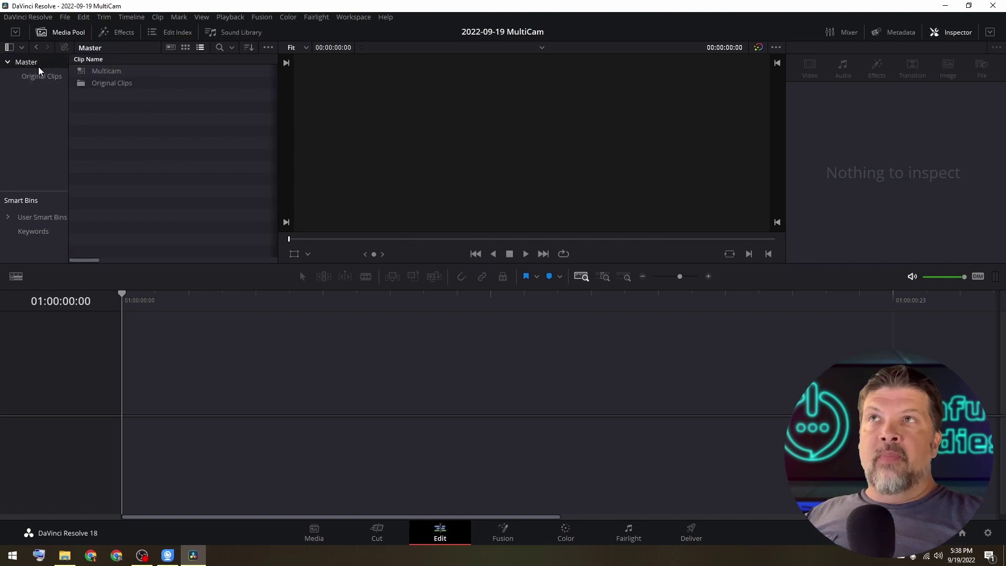
{"action": "left_click", "coordinate": [9, 47]}
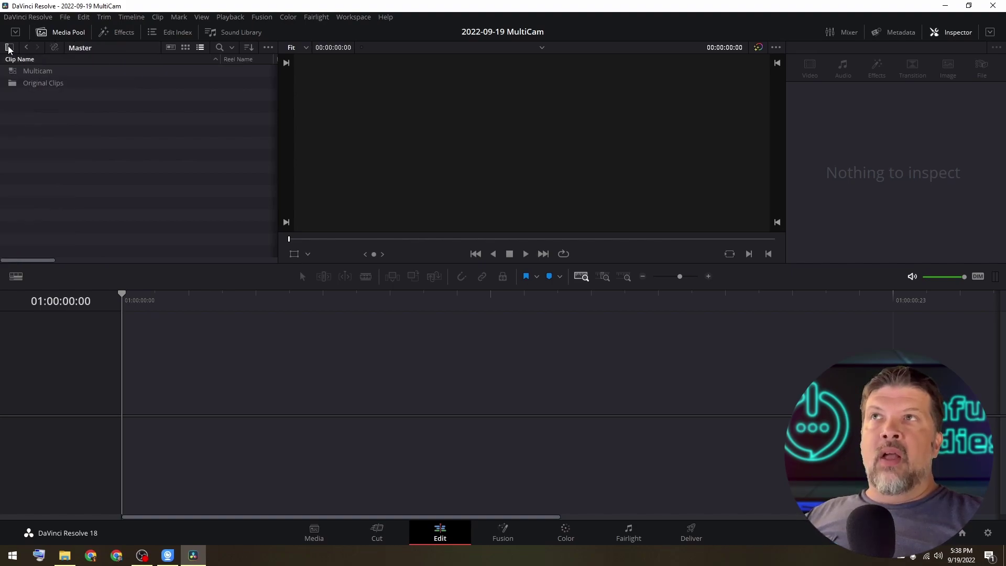
{"action": "left_click", "coordinate": [9, 47]}
{"action": "left_click", "coordinate": [10, 49]}
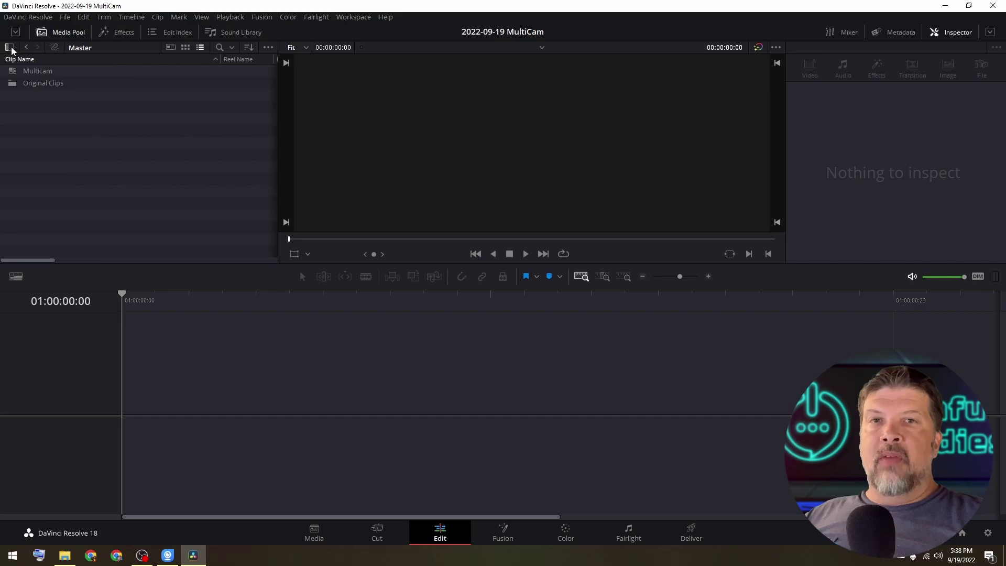
{"action": "left_click", "coordinate": [10, 48]}
Step: Create a new timeline named Multicam and drag the Multicam clip onto it
{"action": "right_click", "coordinate": [133, 116]}
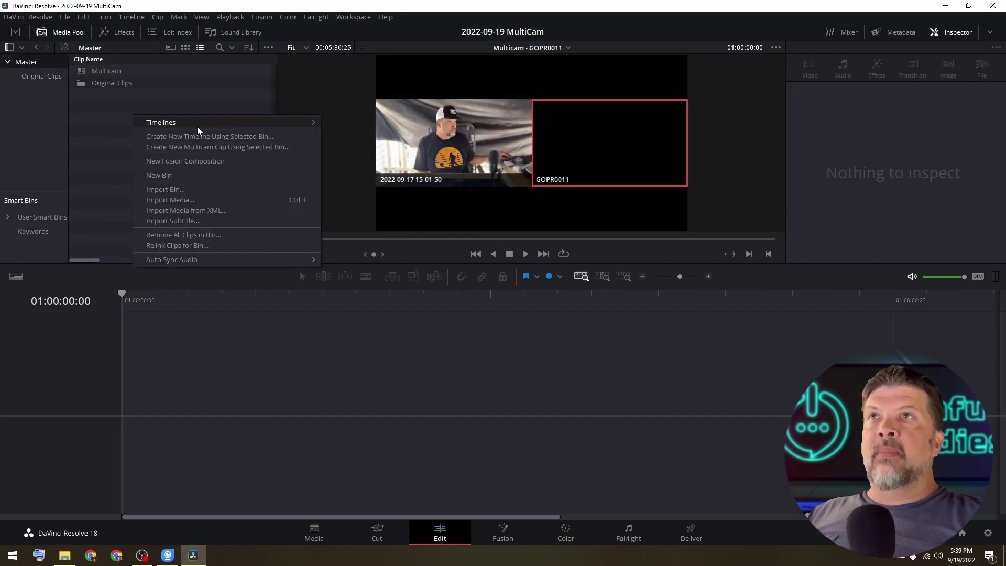
{"action": "mouse_move", "coordinate": [199, 124]}
{"action": "left_click", "coordinate": [356, 124]}
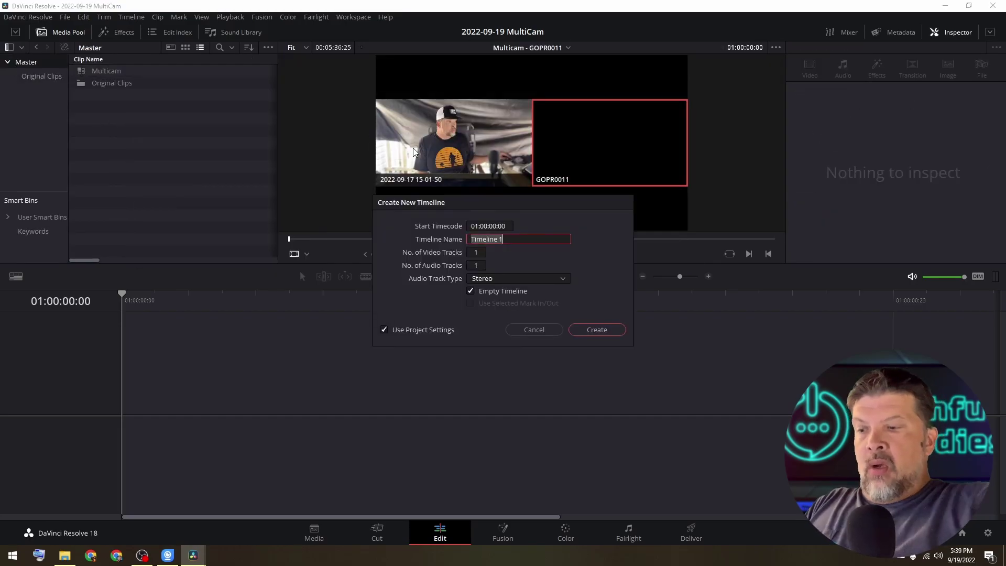
{"action": "type", "text": "Multicam"}
{"action": "key", "text": "Return"}
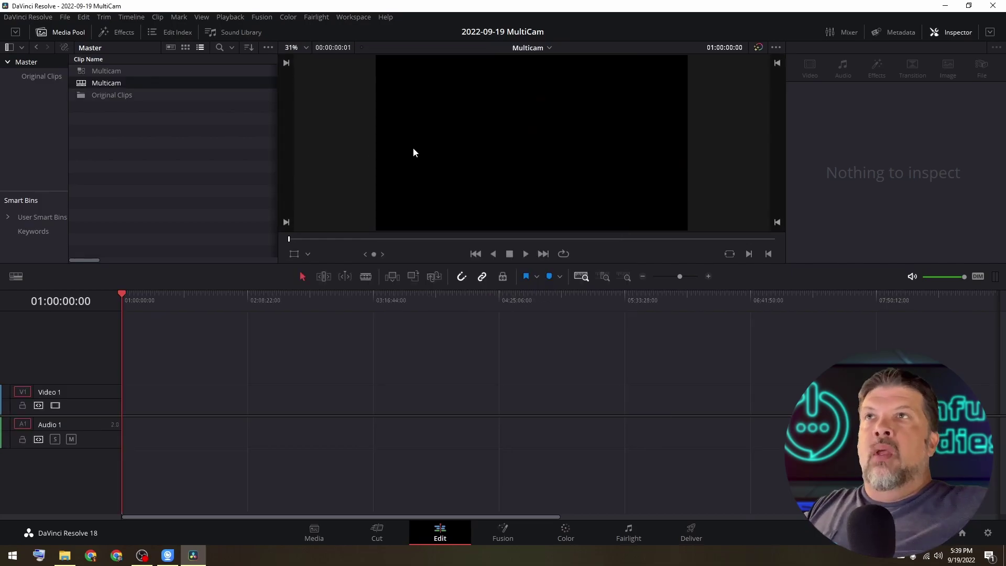
{"action": "left_click_drag", "start_coordinate": [89, 70], "coordinate": [198, 329]}
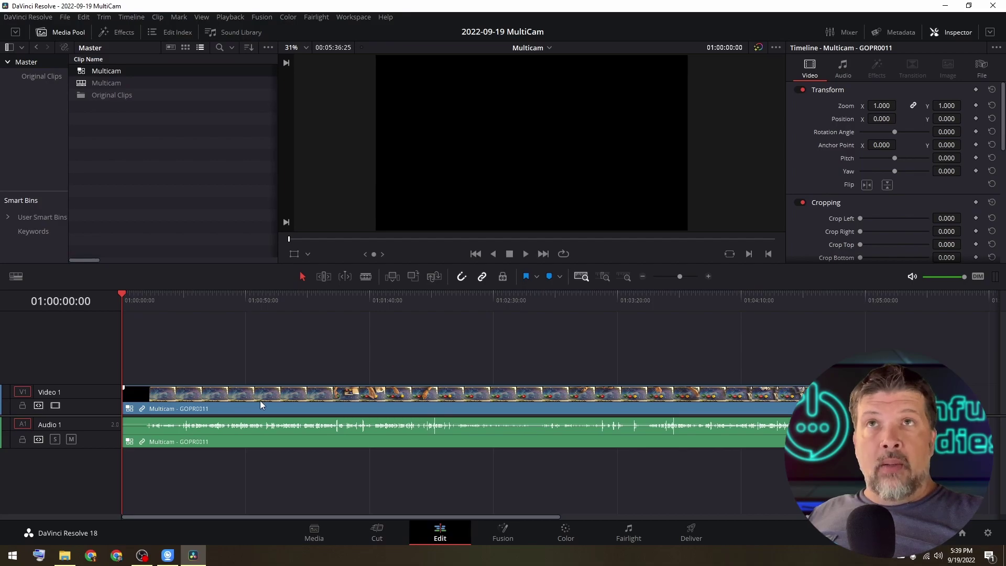
Step: Close the Inspector and load the V1 Multicam clip into the viewer
{"action": "left_click", "coordinate": [950, 33]}
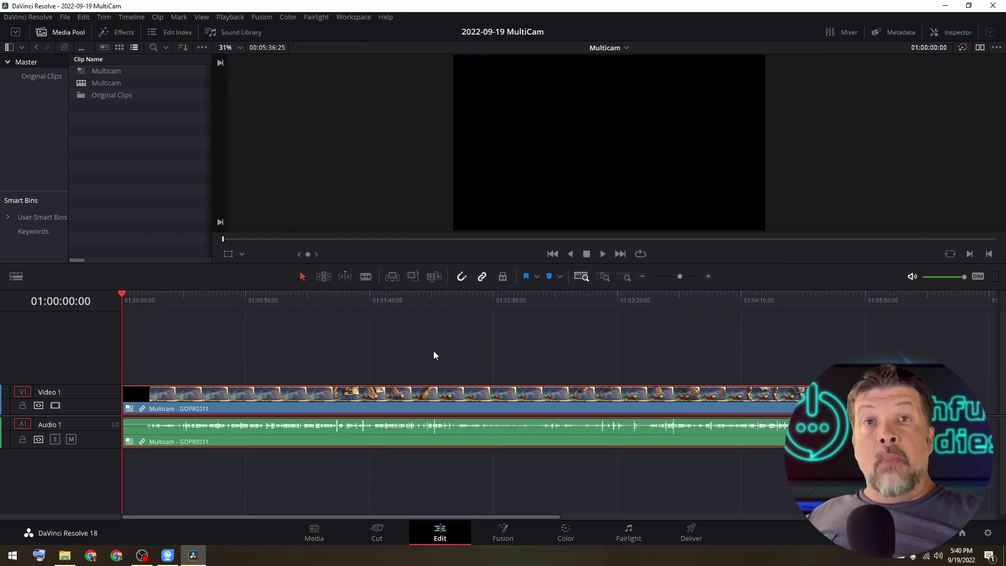
{"action": "double_click", "coordinate": [424, 401]}
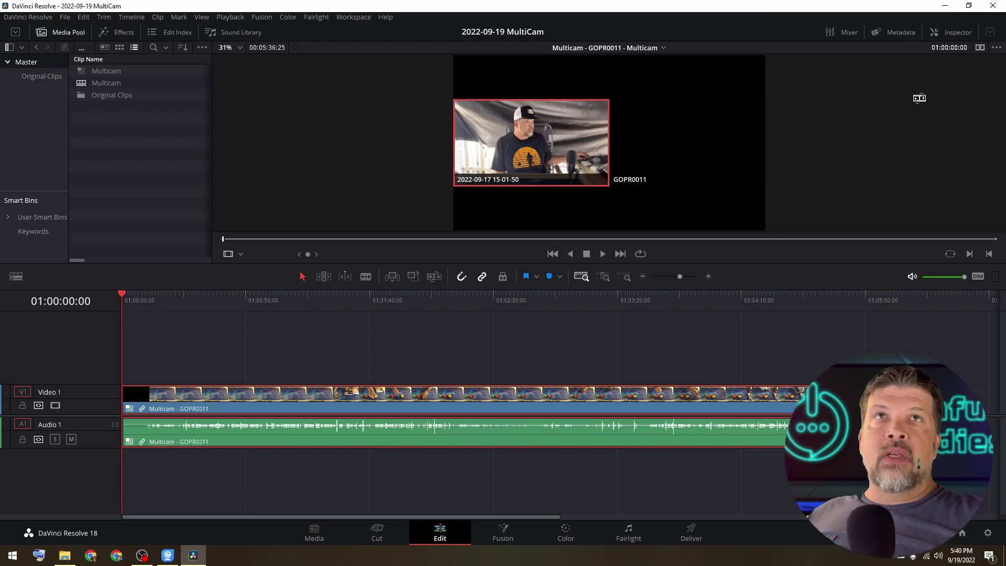
Step: Turn on Dual Viewer Mode and park the timeline playhead at 01:00:25:23
{"action": "left_click", "coordinate": [979, 48]}
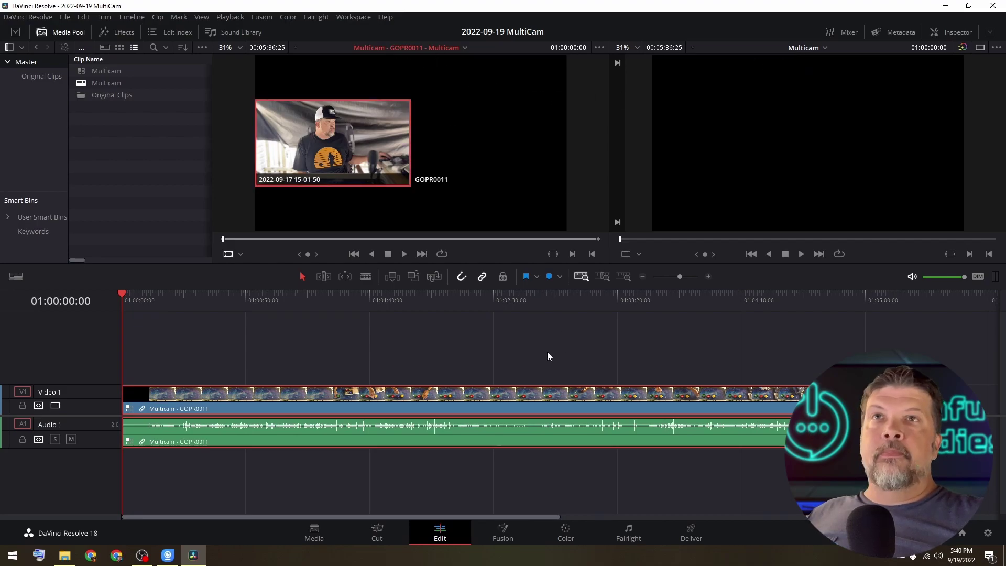
{"action": "left_click_drag", "start_coordinate": [124, 296], "coordinate": [324, 330]}
{"action": "key", "text": "Home"}
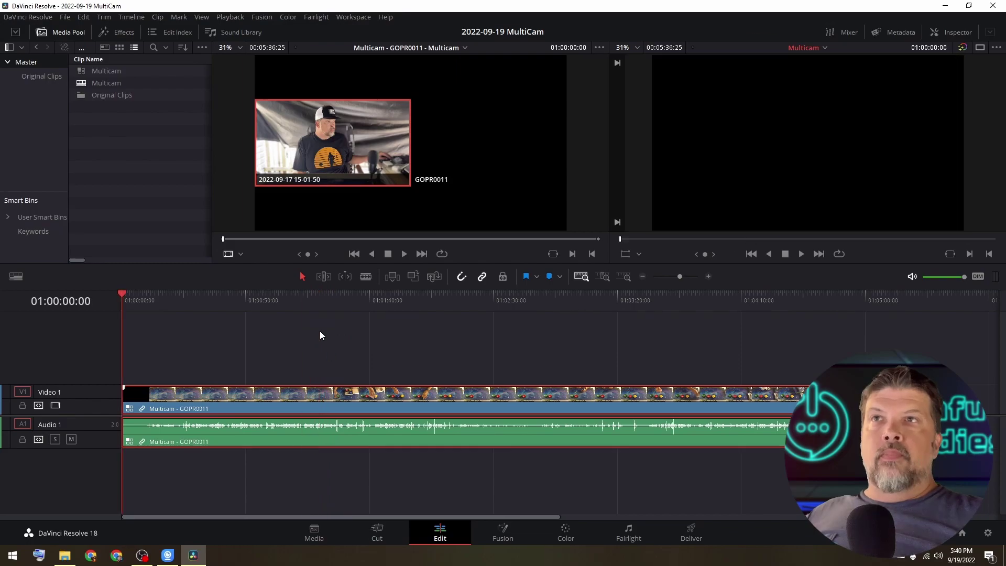
{"action": "left_click", "coordinate": [185, 299]}
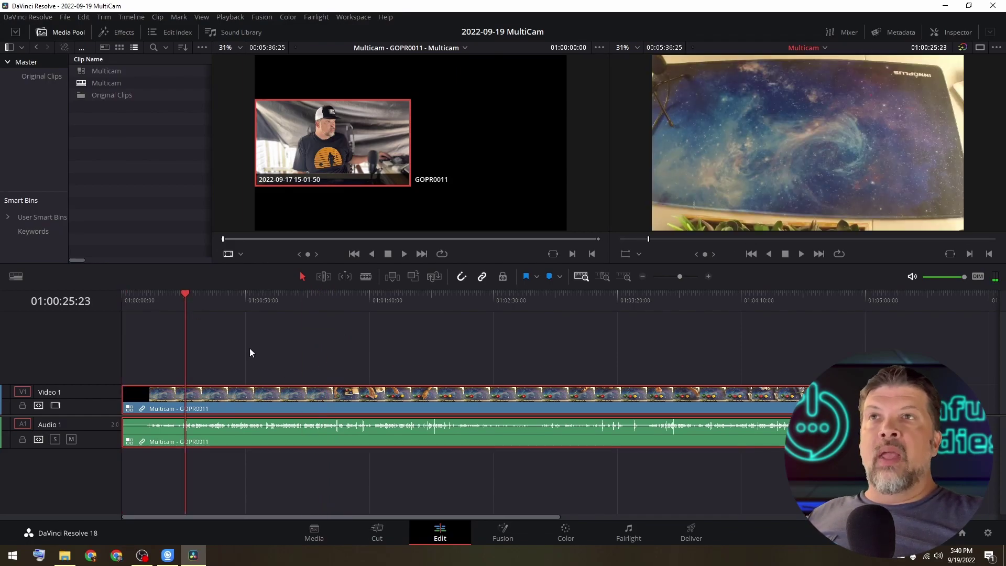
{"action": "right_click", "coordinate": [282, 397]}
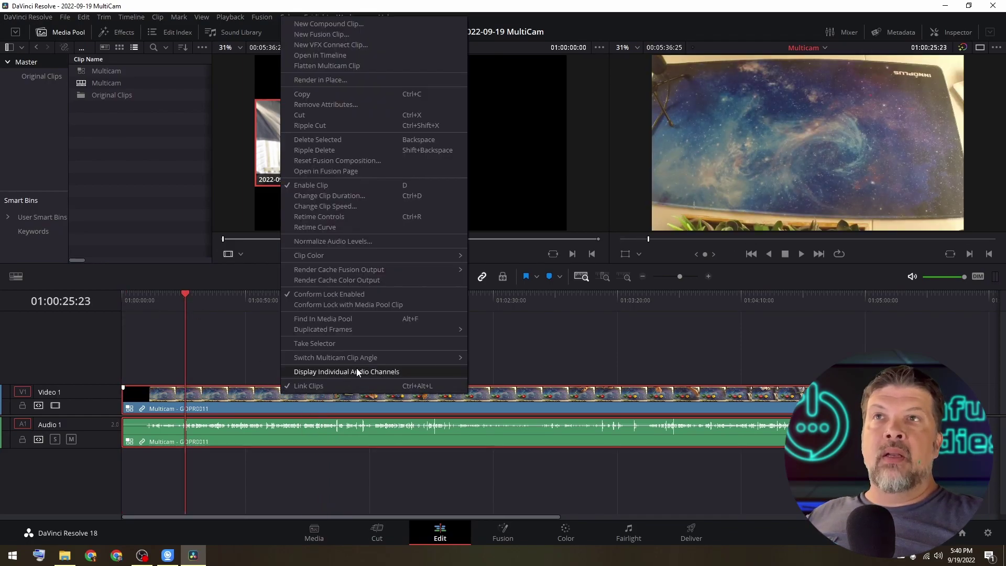
{"action": "mouse_move", "coordinate": [365, 357]}
{"action": "left_click", "coordinate": [501, 357]}
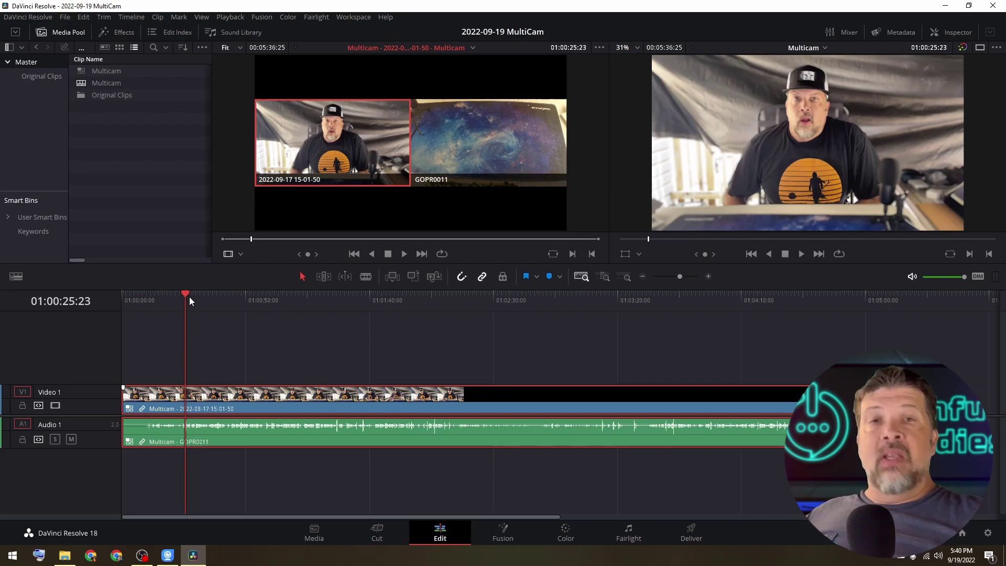
Step: Scrub the timeline to about 01:01:29 and set the source viewer mode to Multicam
{"action": "left_click", "coordinate": [121, 297]}
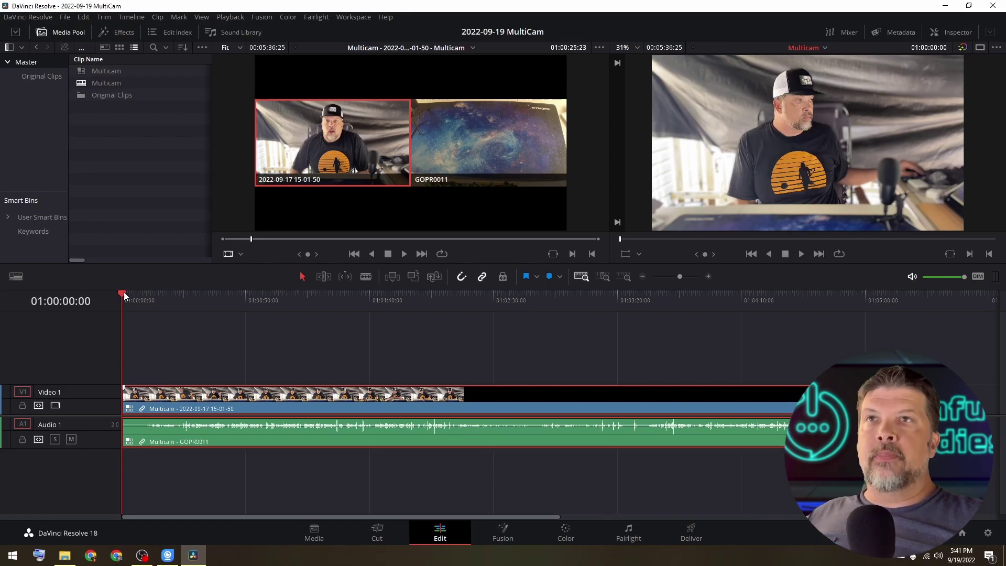
{"action": "left_click_drag", "start_coordinate": [124, 297], "coordinate": [333, 298]}
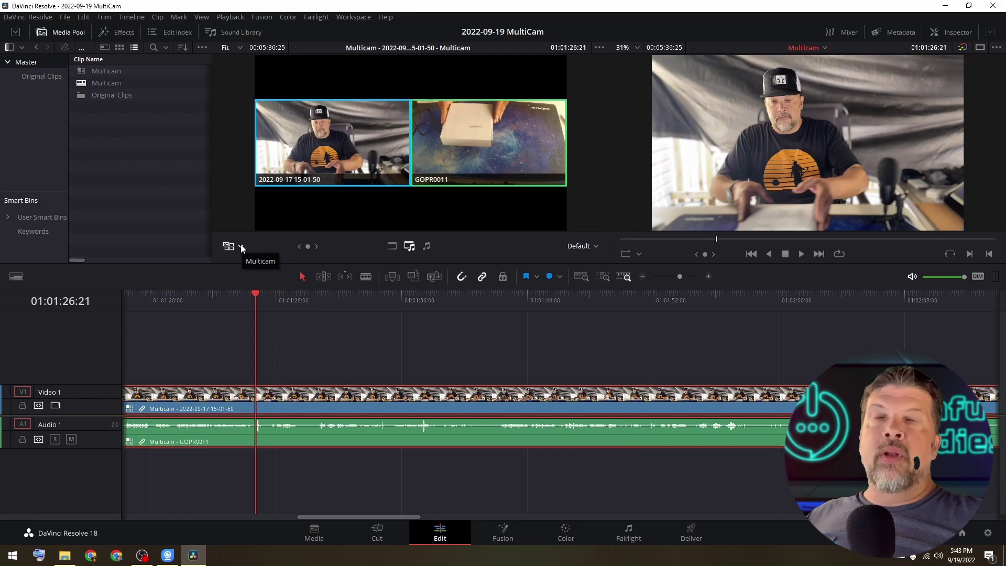
{"action": "left_click", "coordinate": [228, 247]}
{"action": "left_click", "coordinate": [240, 254]}
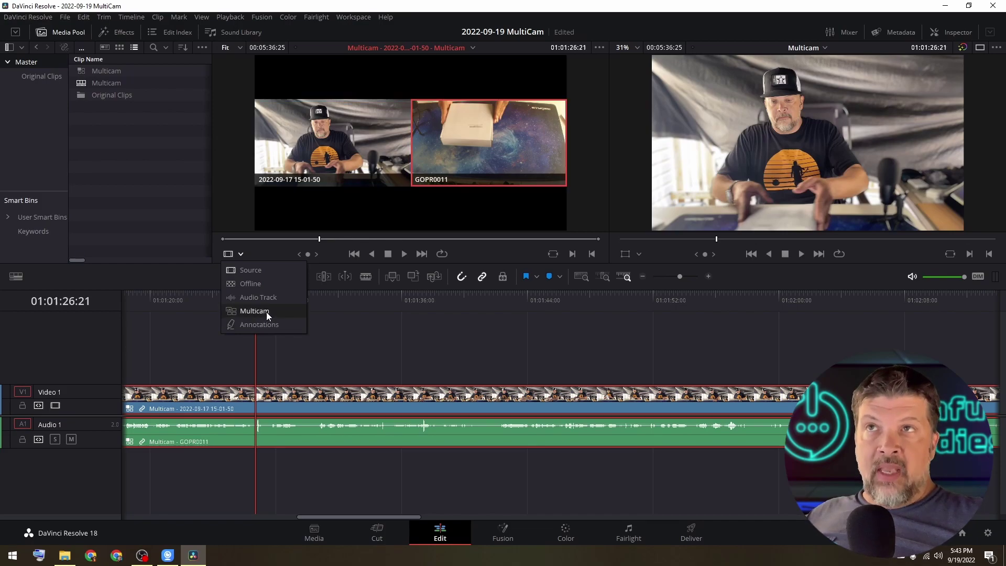
{"action": "left_click", "coordinate": [266, 312]}
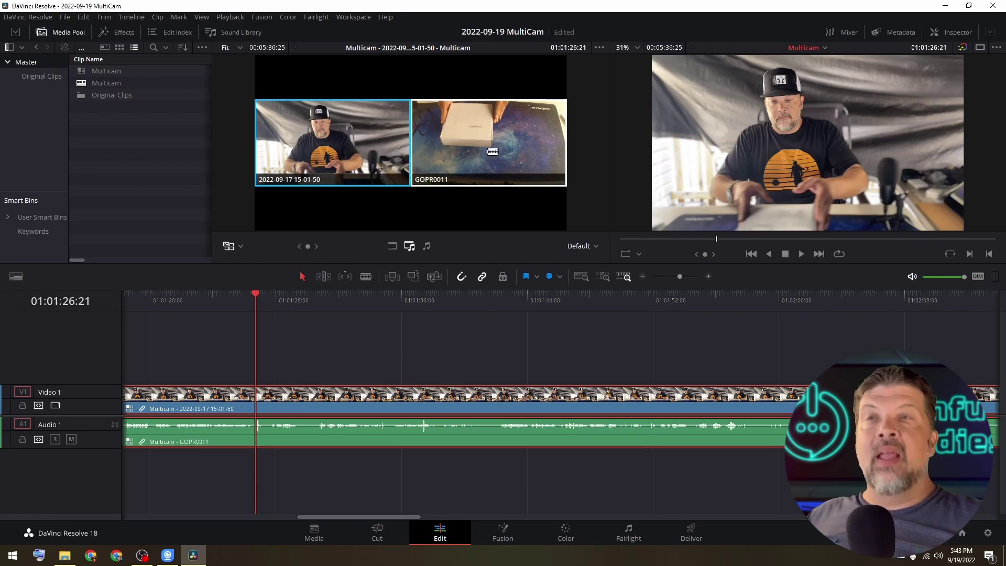
{"action": "left_click_drag", "start_coordinate": [257, 292], "coordinate": [247, 298]}
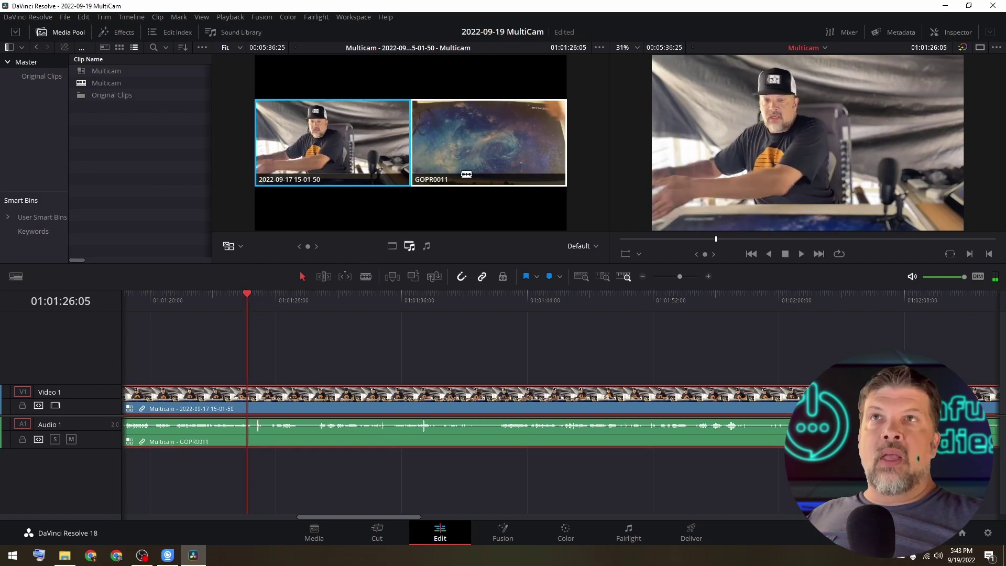
{"action": "left_click", "coordinate": [473, 152]}
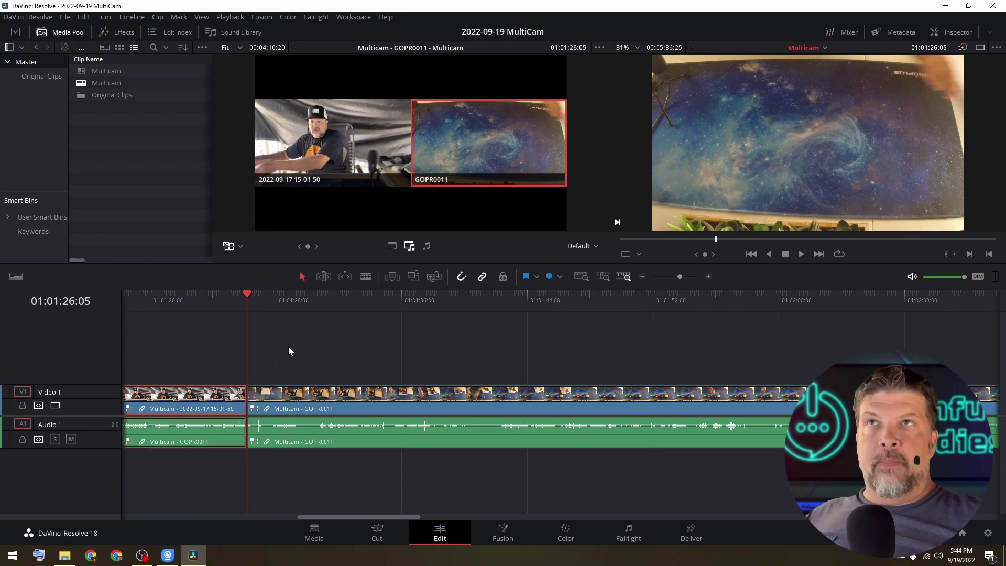
{"action": "left_click_drag", "start_coordinate": [246, 295], "coordinate": [304, 297]}
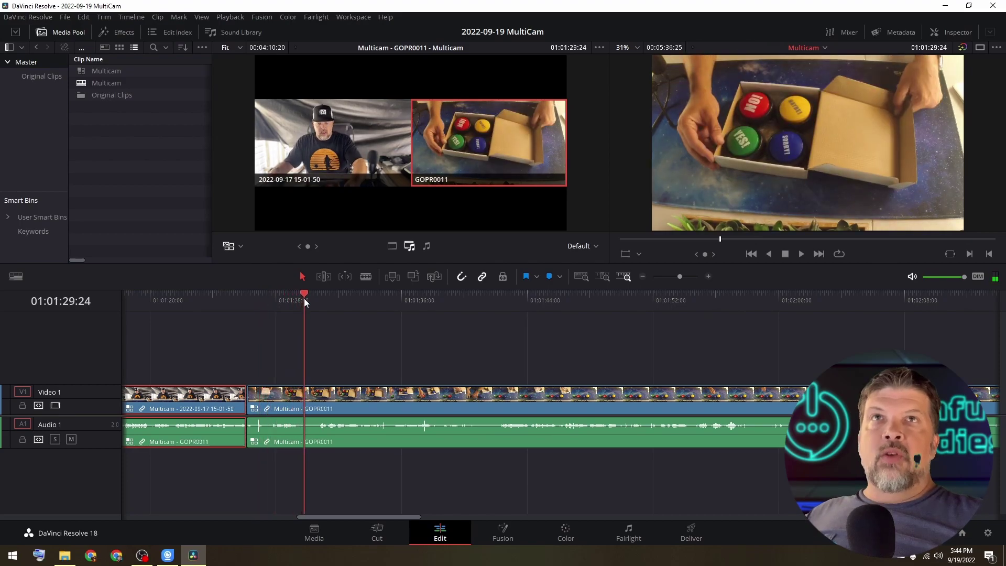
{"action": "left_click", "coordinate": [350, 169]}
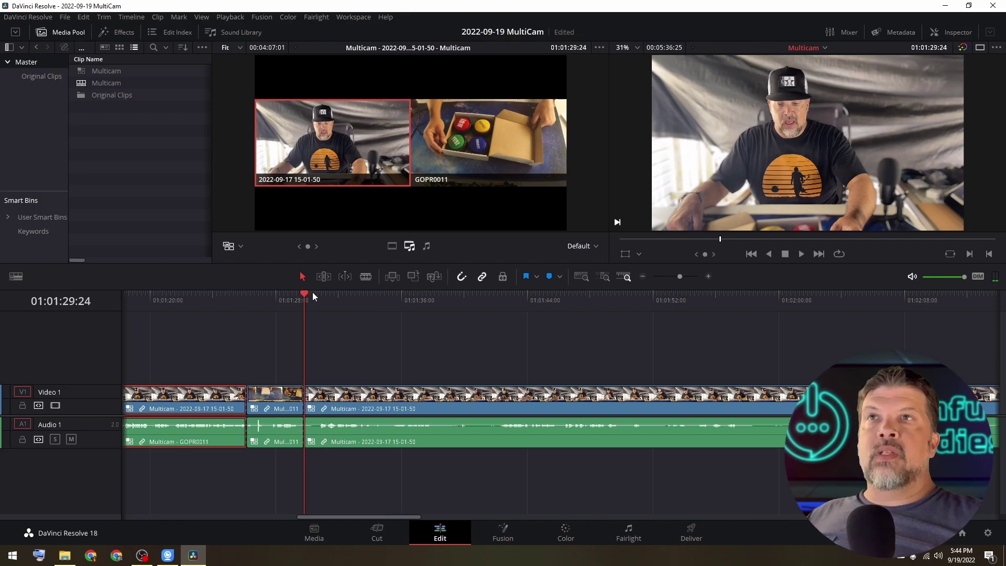
{"action": "left_click_drag", "start_coordinate": [304, 293], "coordinate": [371, 300]}
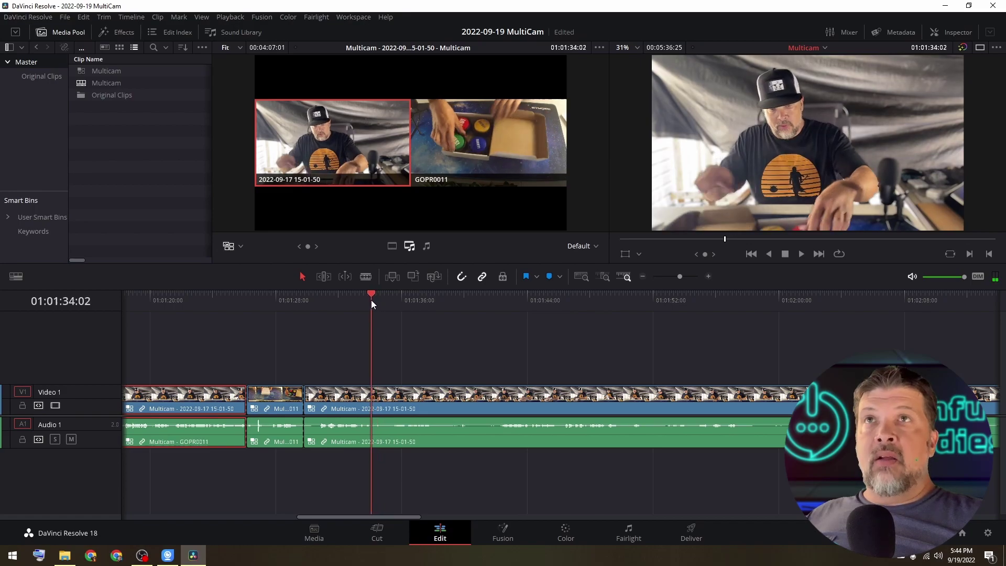
{"action": "left_click", "coordinate": [483, 164]}
{"action": "left_click_drag", "start_coordinate": [376, 294], "coordinate": [441, 317]}
{"action": "key", "text": "space"}
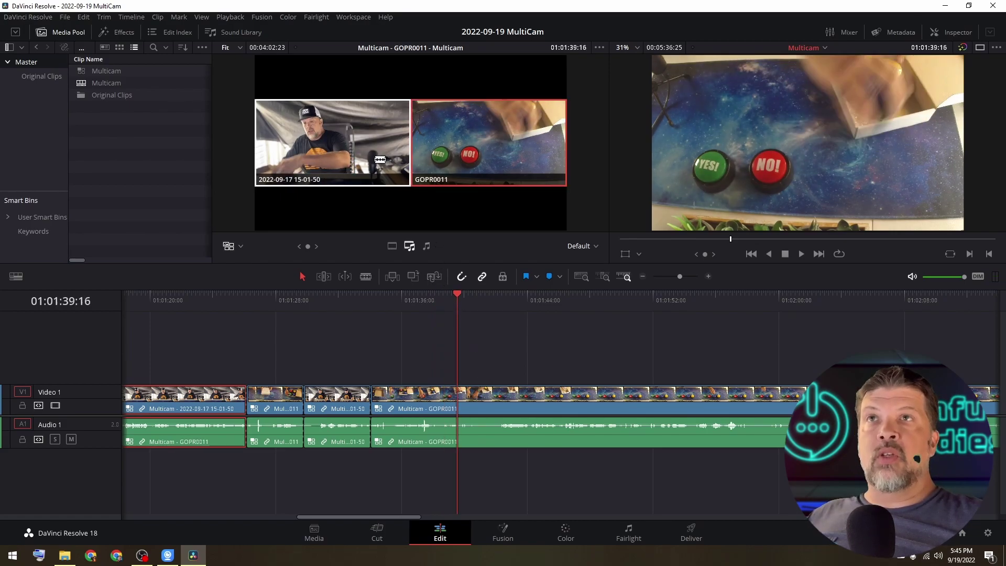
{"action": "key", "text": "1"}
{"action": "left_click", "coordinate": [506, 295]}
{"action": "left_click_drag", "start_coordinate": [507, 295], "coordinate": [511, 295]}
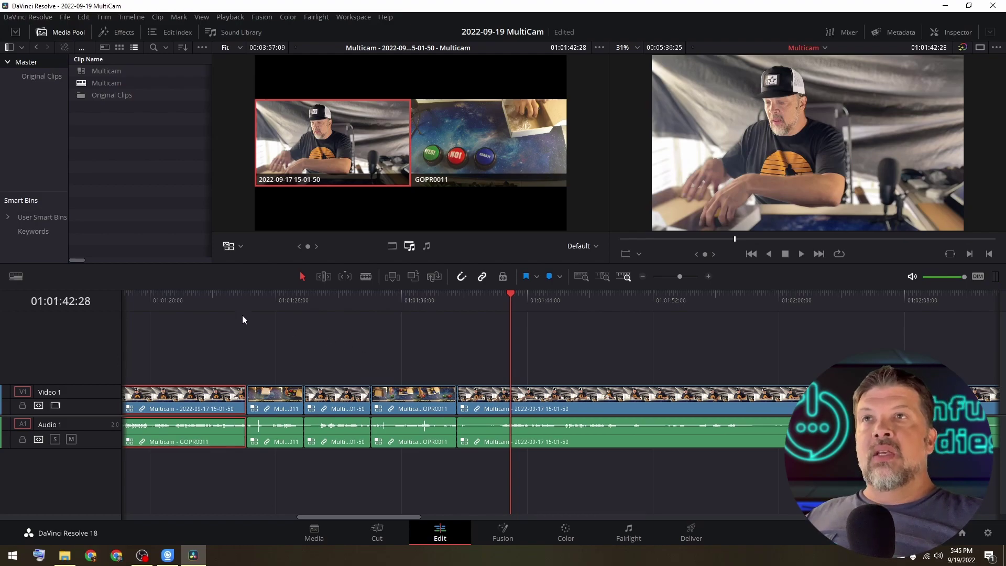
{"action": "left_click", "coordinate": [223, 298]}
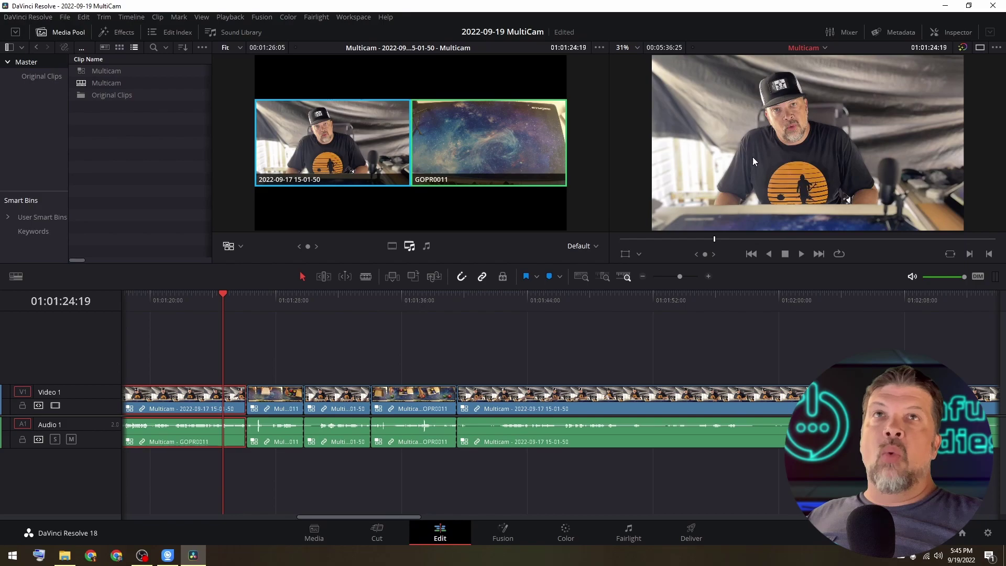
{"action": "left_click", "coordinate": [802, 253]}
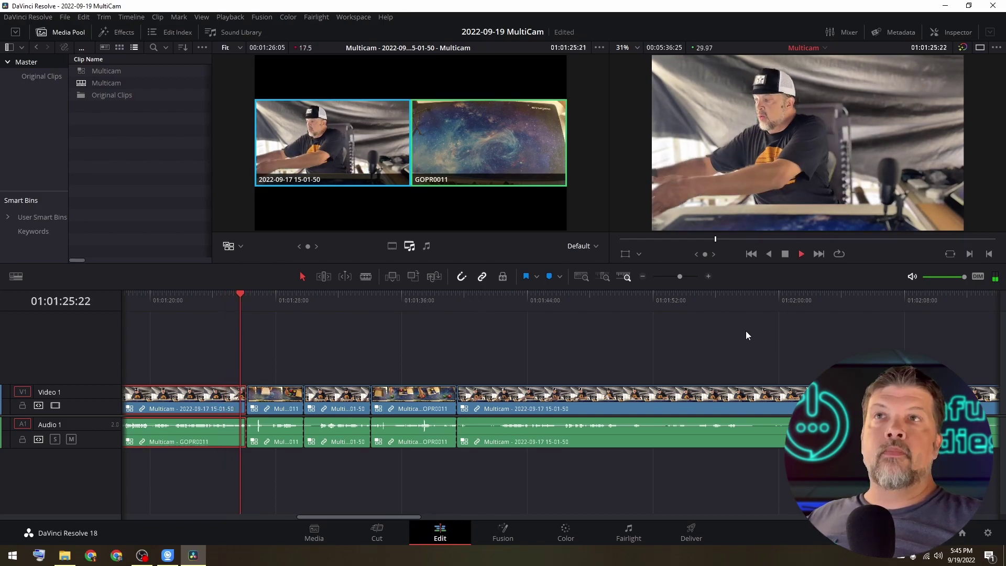
{"action": "key", "text": "2"}
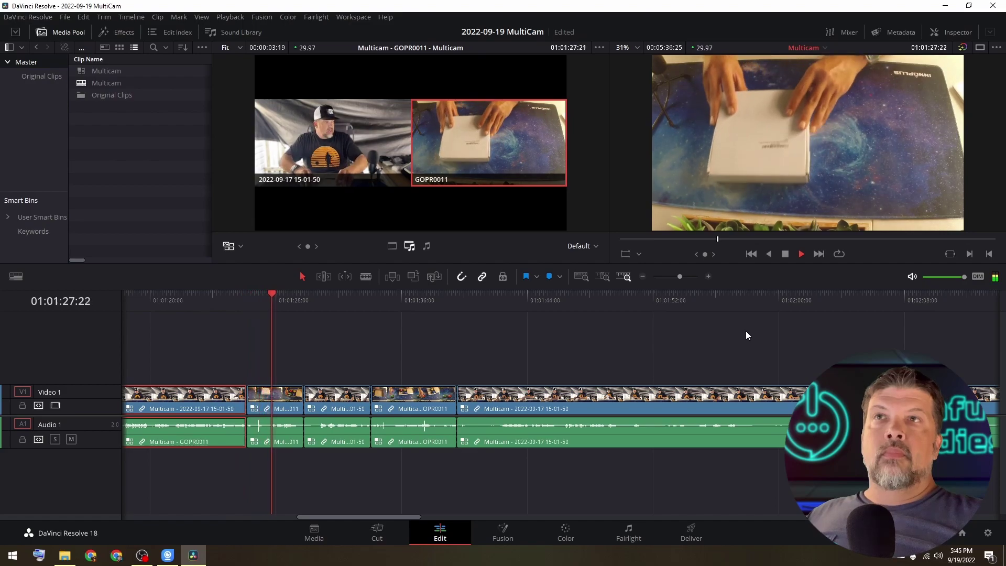
{"action": "key", "text": "1"}
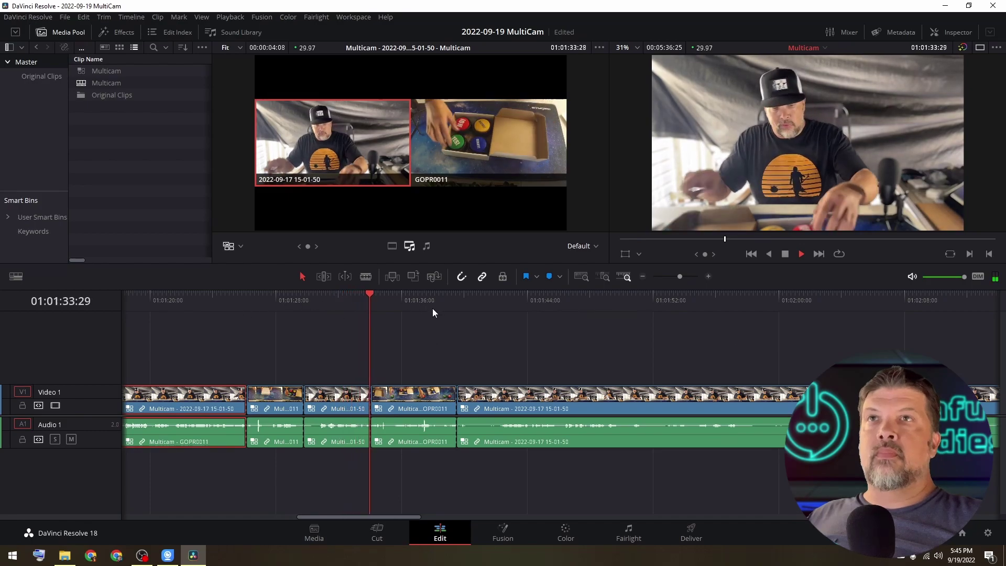
{"action": "key", "text": "2"}
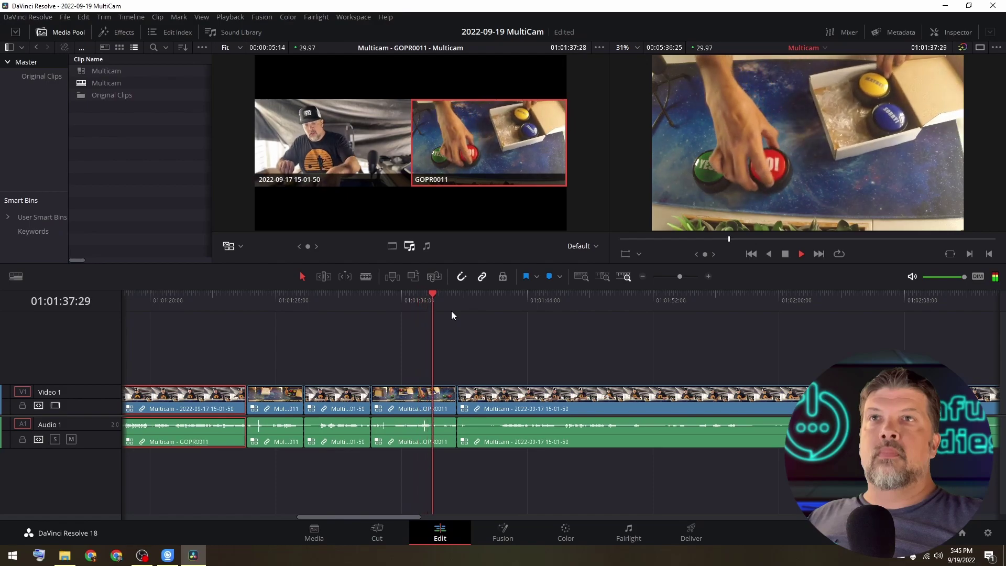
{"action": "key", "text": "1"}
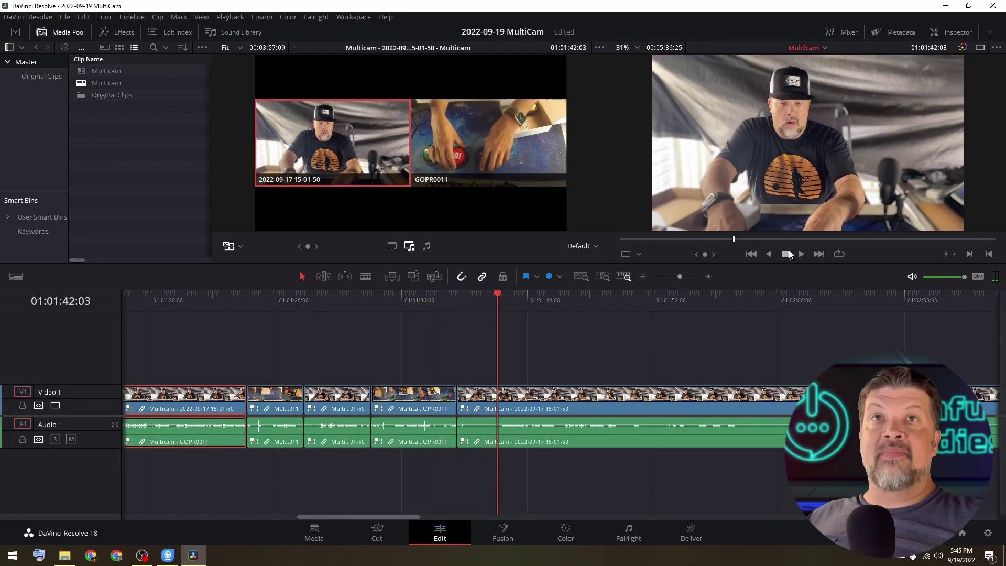
{"action": "key", "text": "space"}
{"action": "left_click_drag", "start_coordinate": [225, 298], "coordinate": [228, 299]}
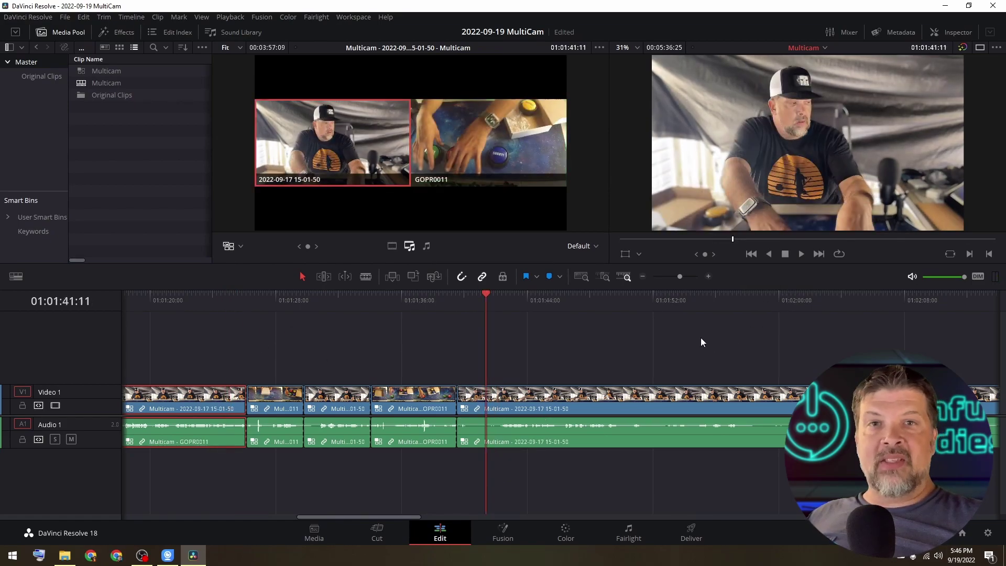